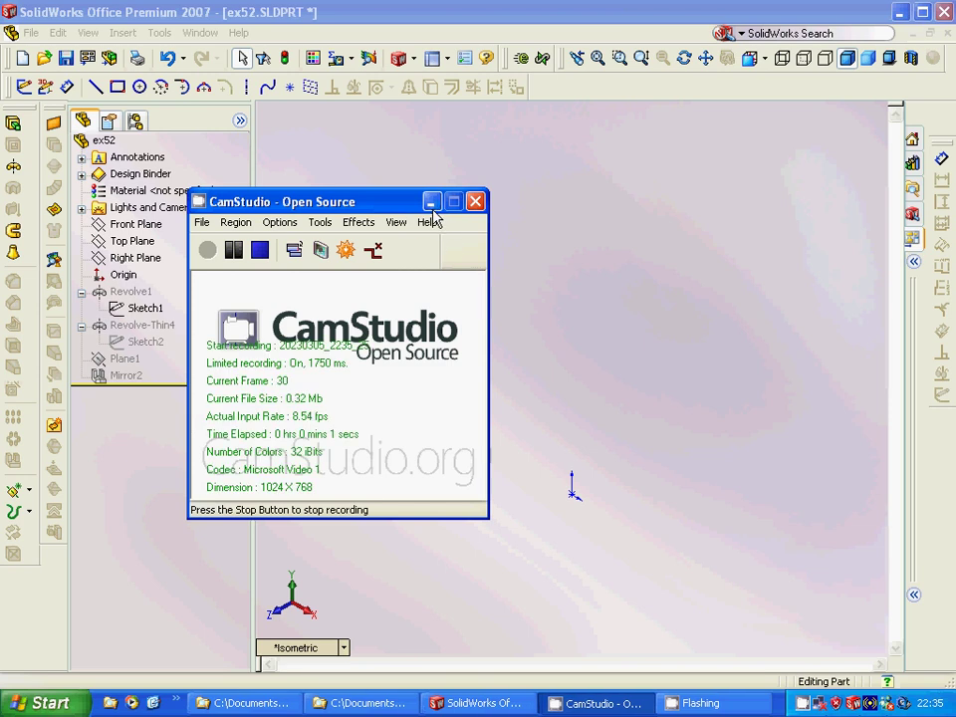
Step: Check the Front Plane and Sketch1, and unsuppress the Revolve1 feature
click(432, 205)
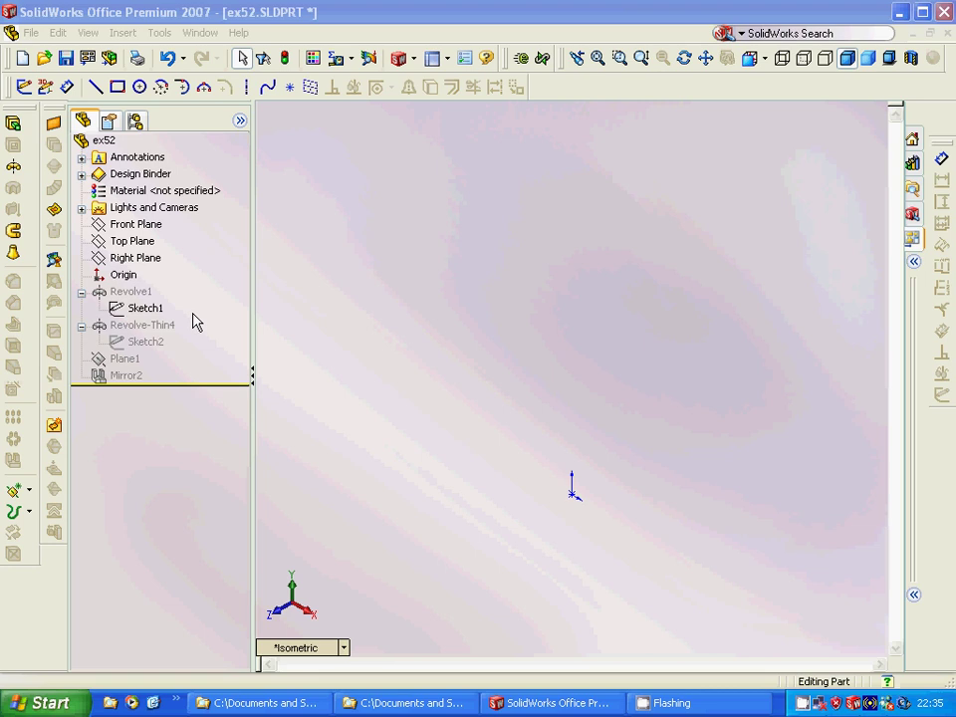
click(144, 226)
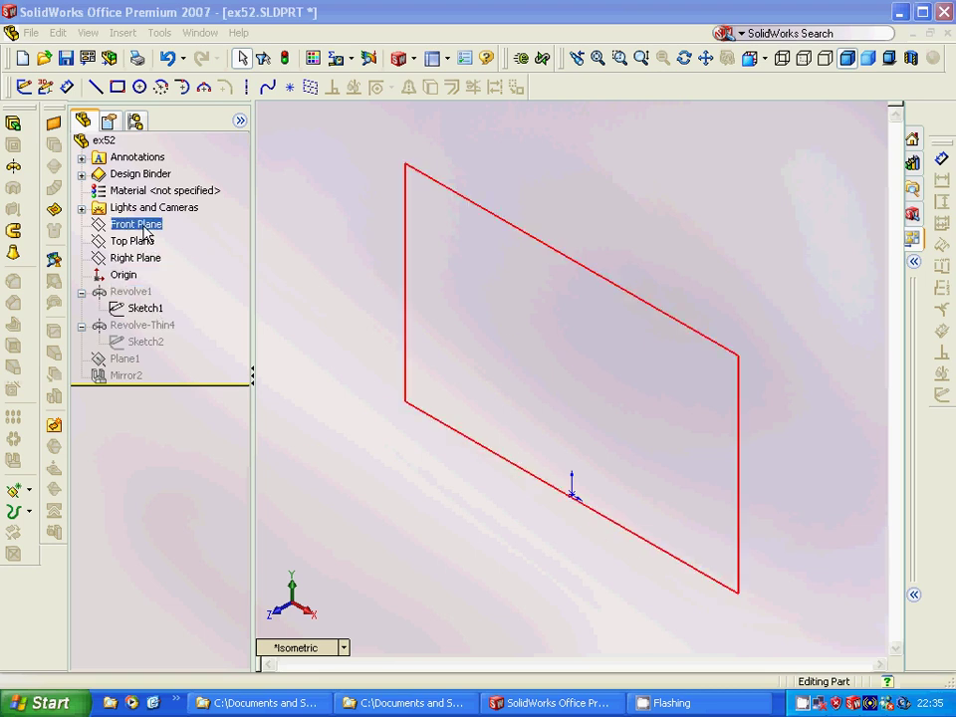
click(146, 309)
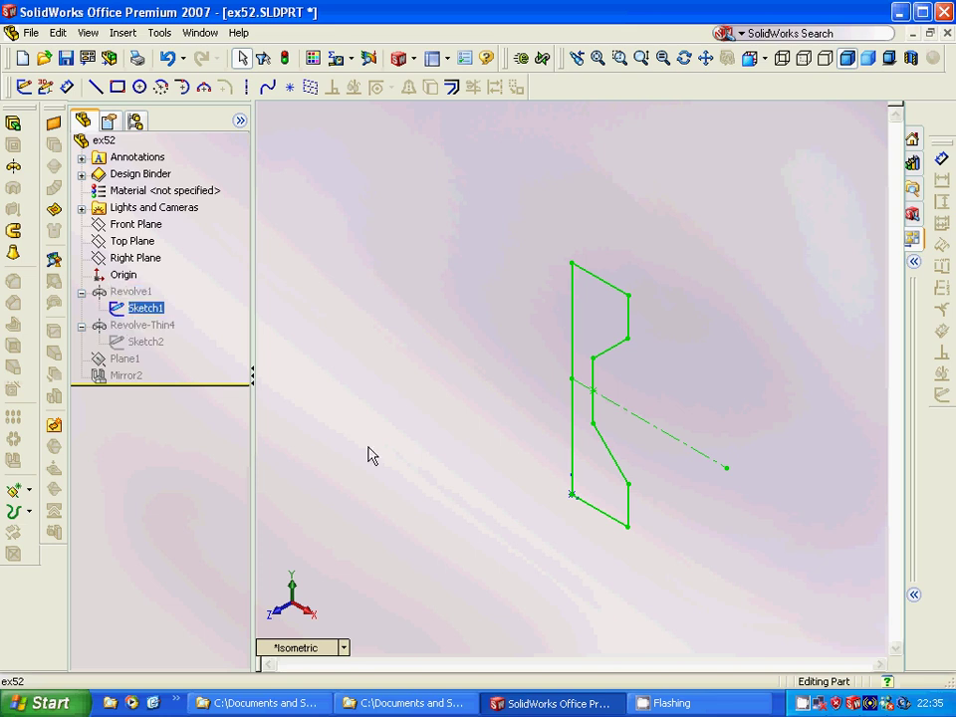
right_click(132, 292)
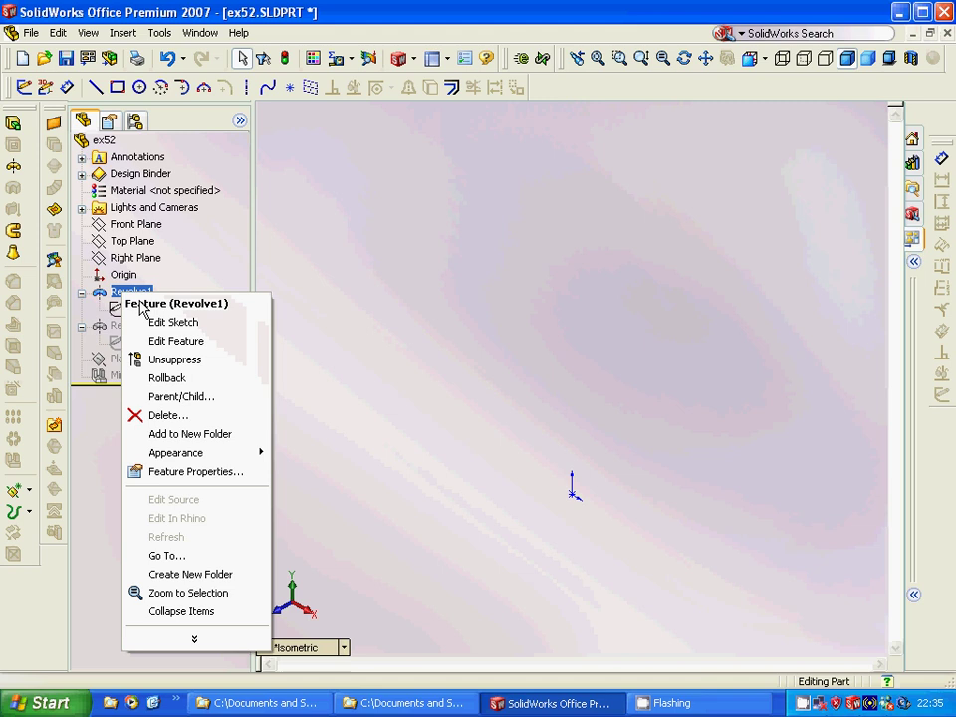
click(161, 360)
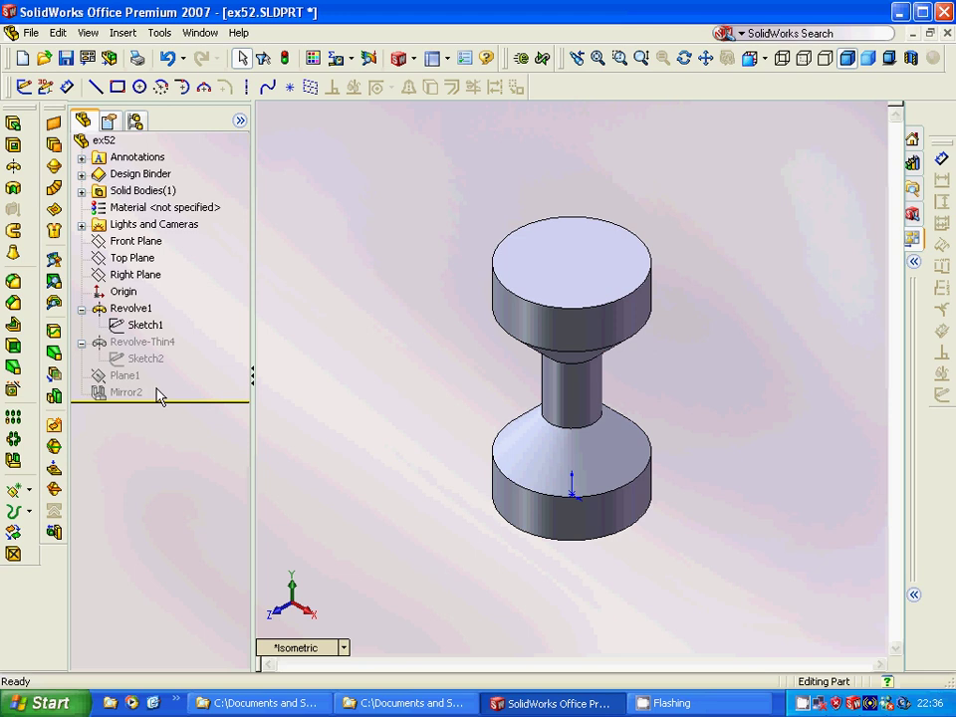
Step: Examine Sketch2 of the suppressed thin revolve and the Right Plane, ending in the Right view
click(141, 358)
click(140, 364)
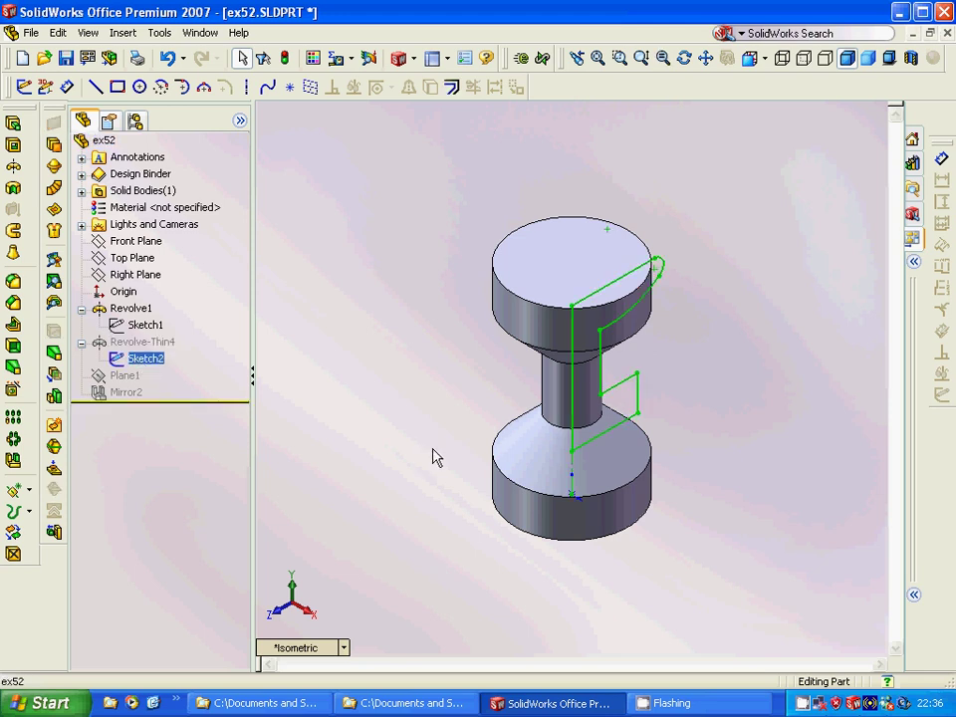
middle_drag(434, 453, 364, 410)
right_click(368, 414)
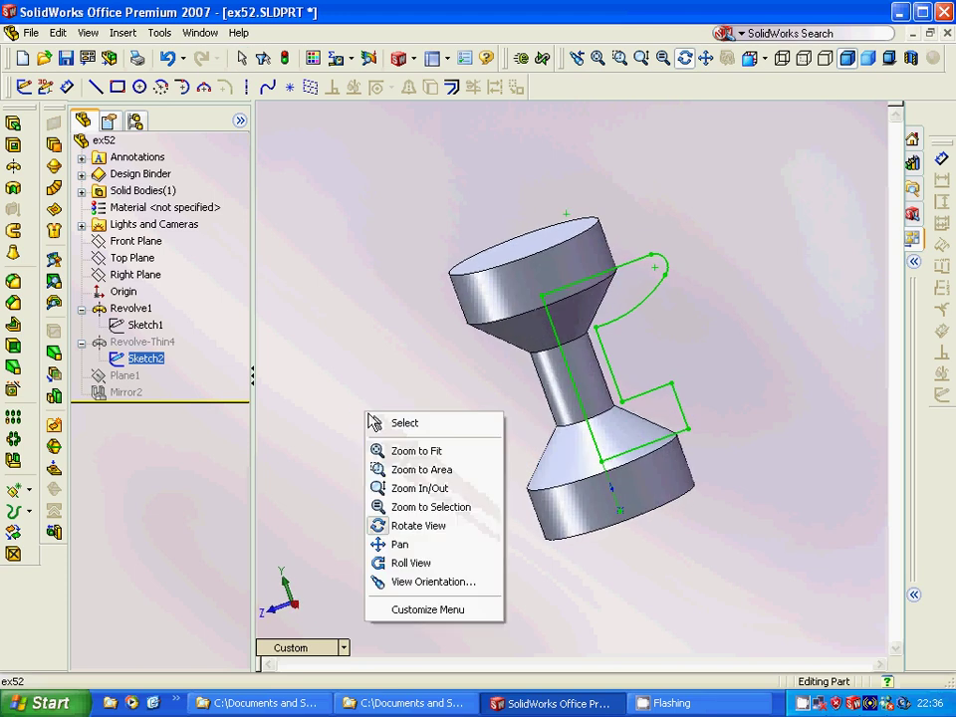
click(130, 280)
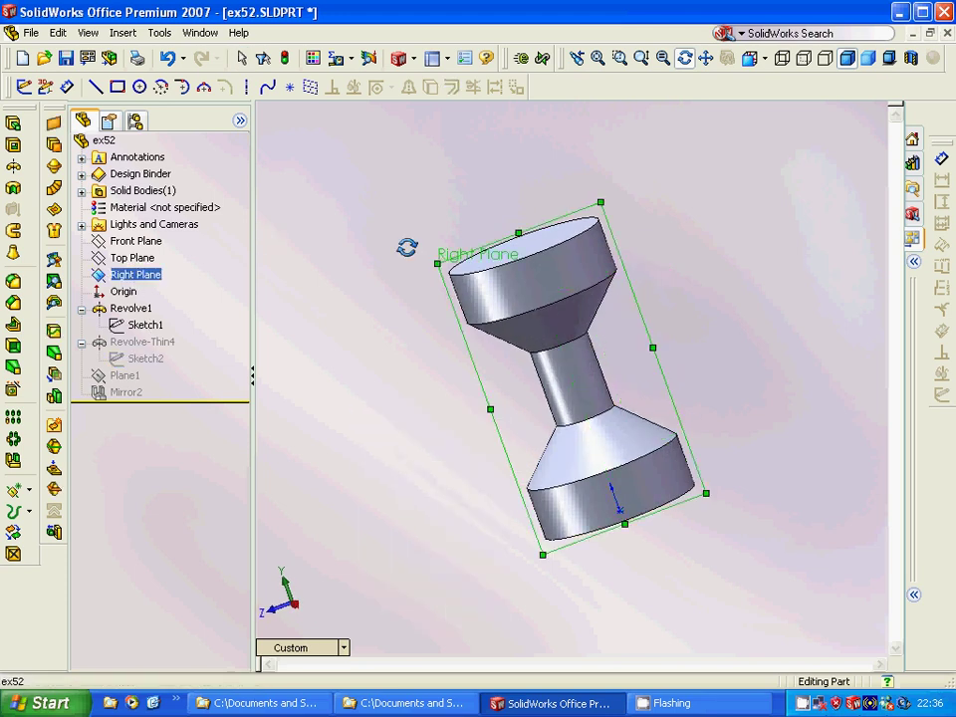
click(766, 60)
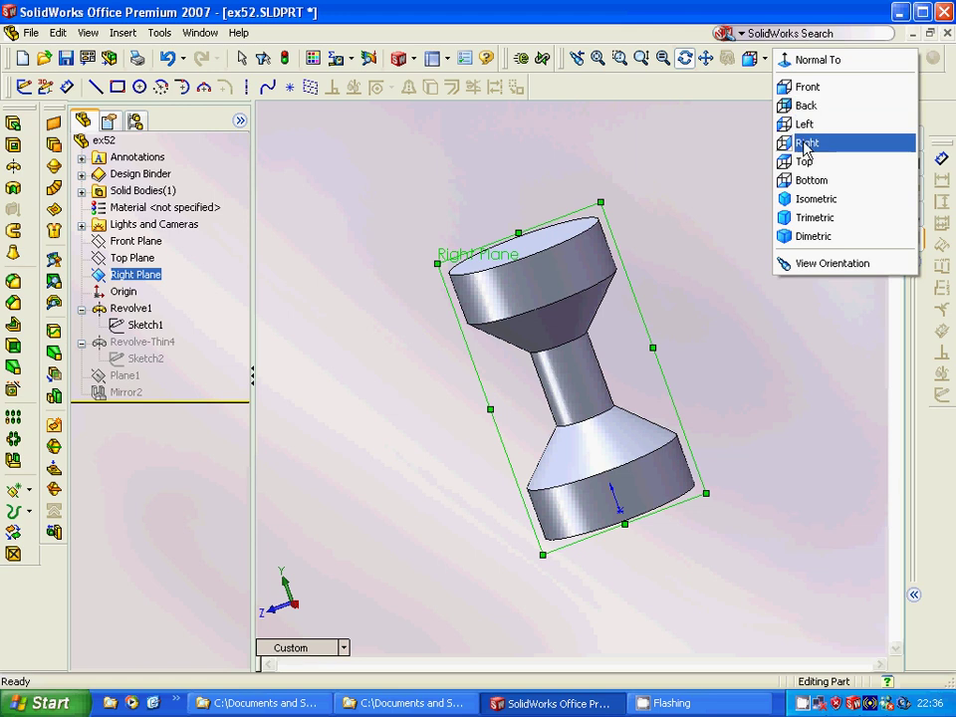
click(806, 143)
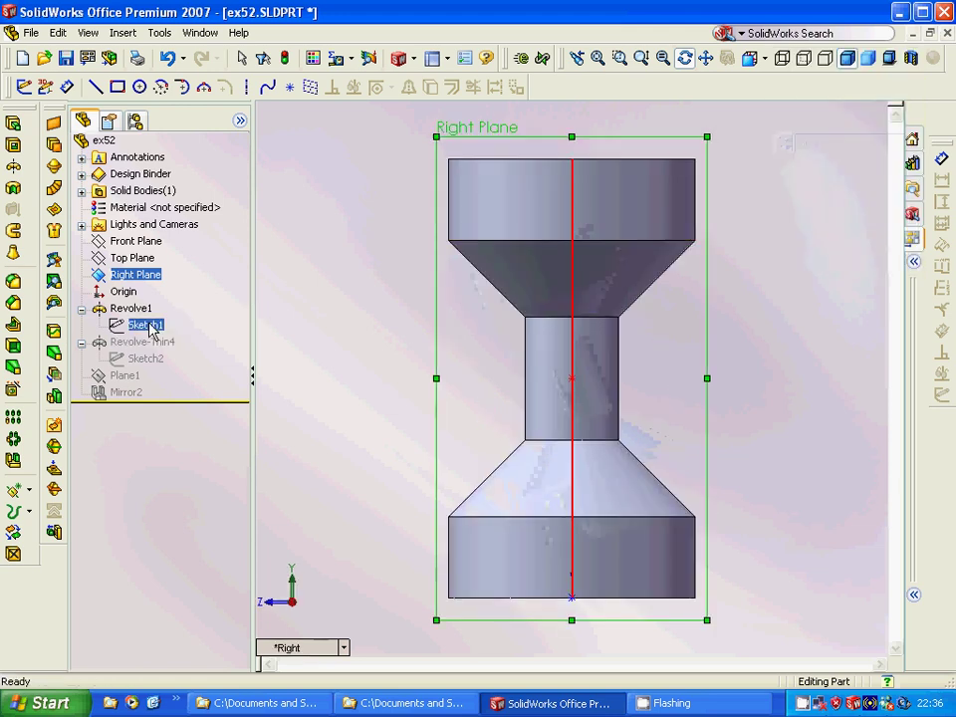
Step: Compare Sketch1 with Sketch2 on the revolved body and inspect Sketch2 from the Right view
click(139, 325)
drag(393, 357, 424, 356)
click(150, 359)
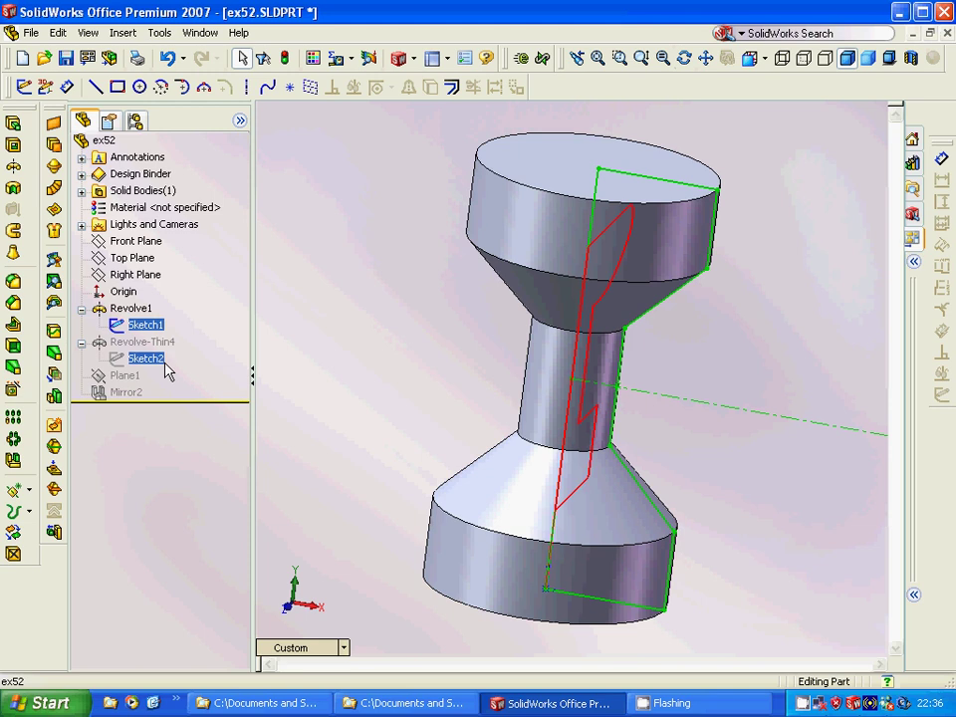
drag(356, 353, 313, 351)
key(Escape)
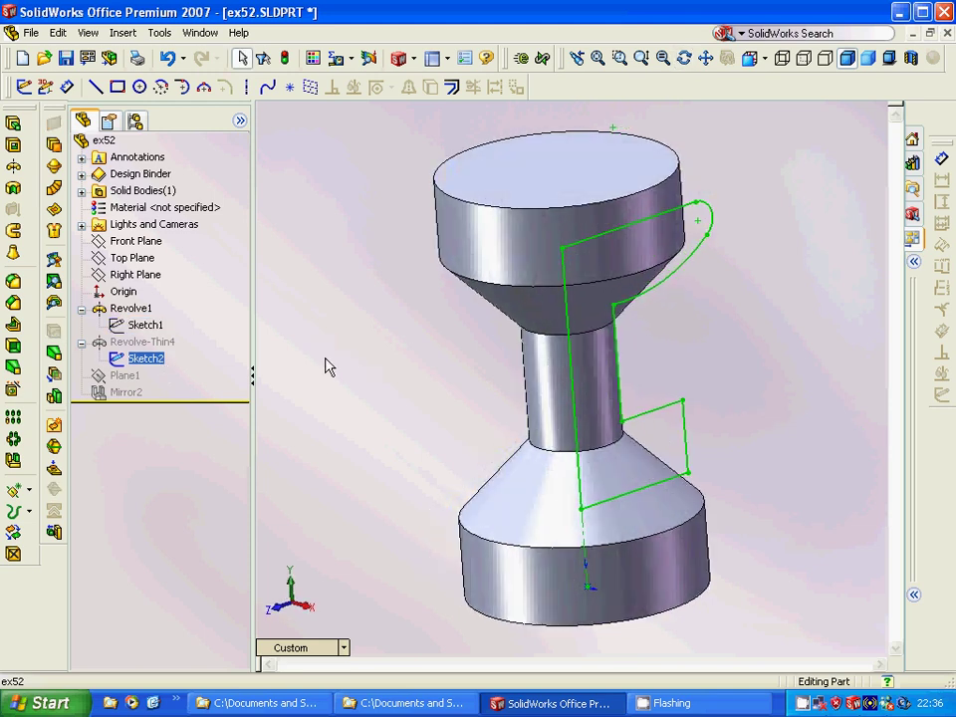
click(763, 58)
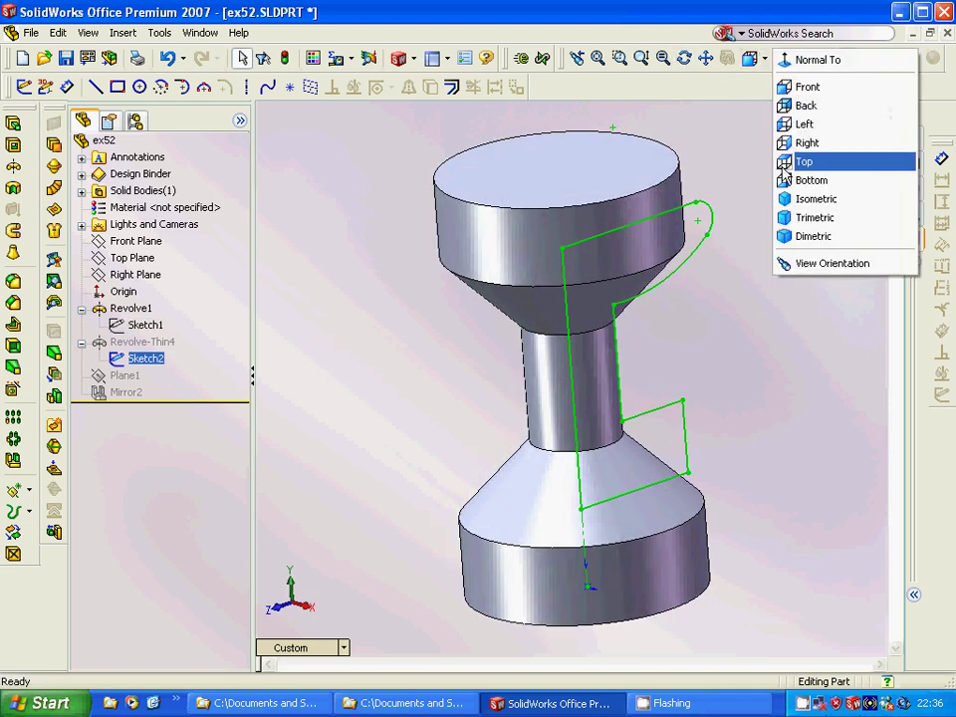
click(792, 144)
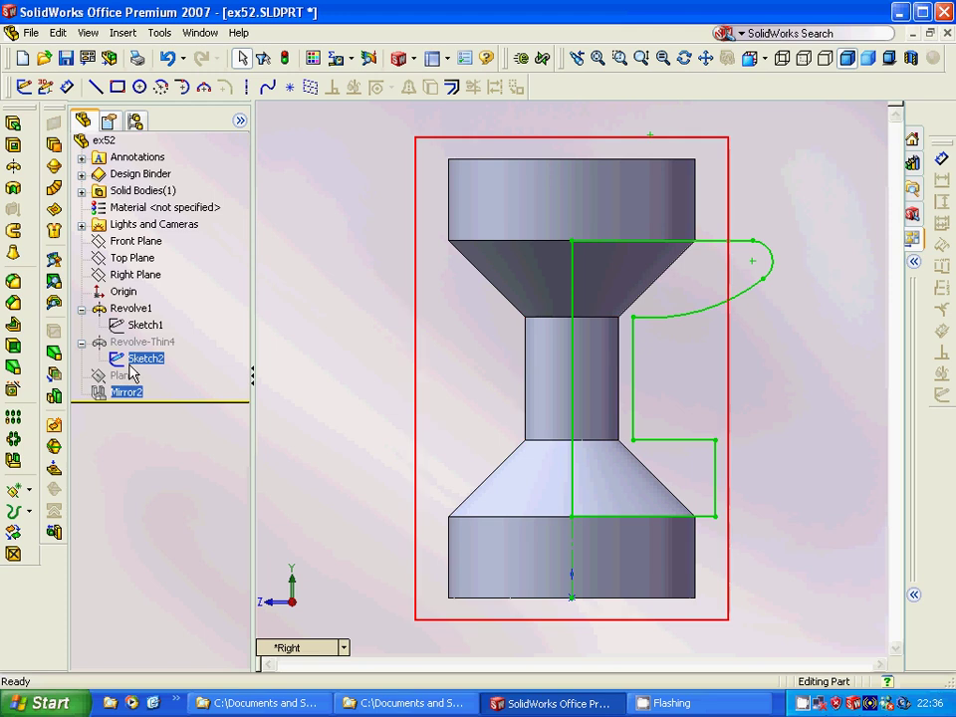
Step: Review the revolve parameters and thin-wall settings of Revolve-Thin4
ctrl+click(153, 345)
right_click(152, 345)
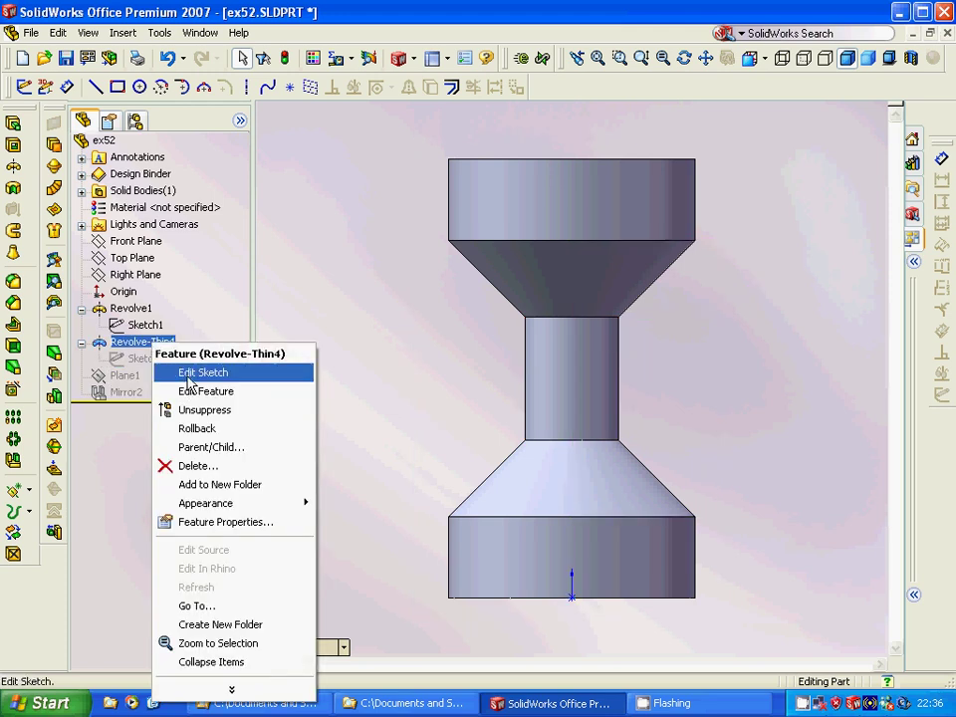
click(188, 396)
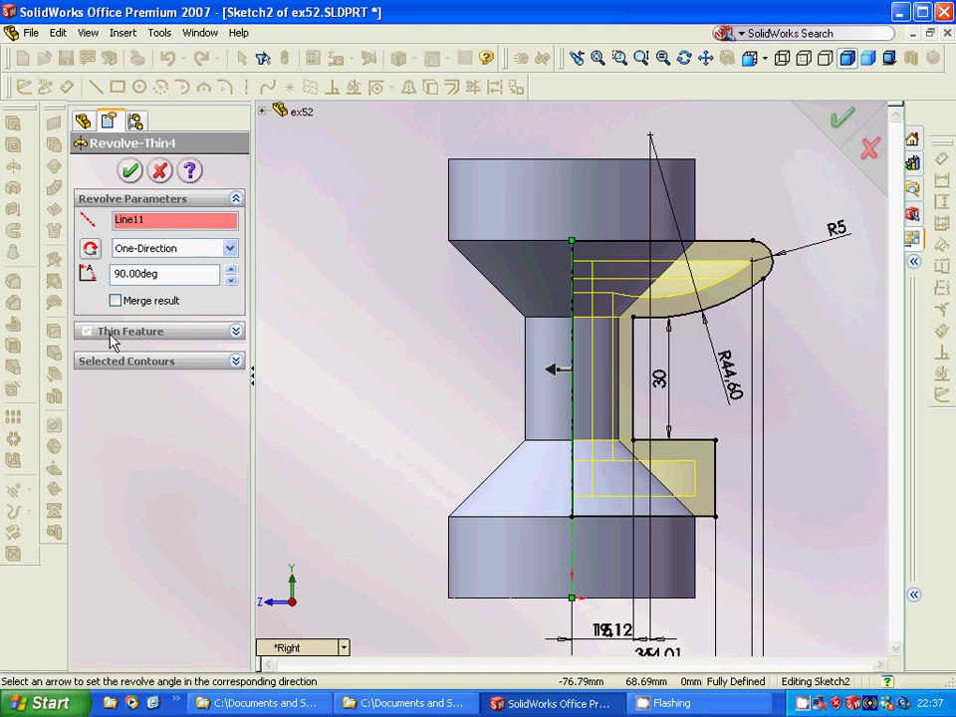
click(236, 331)
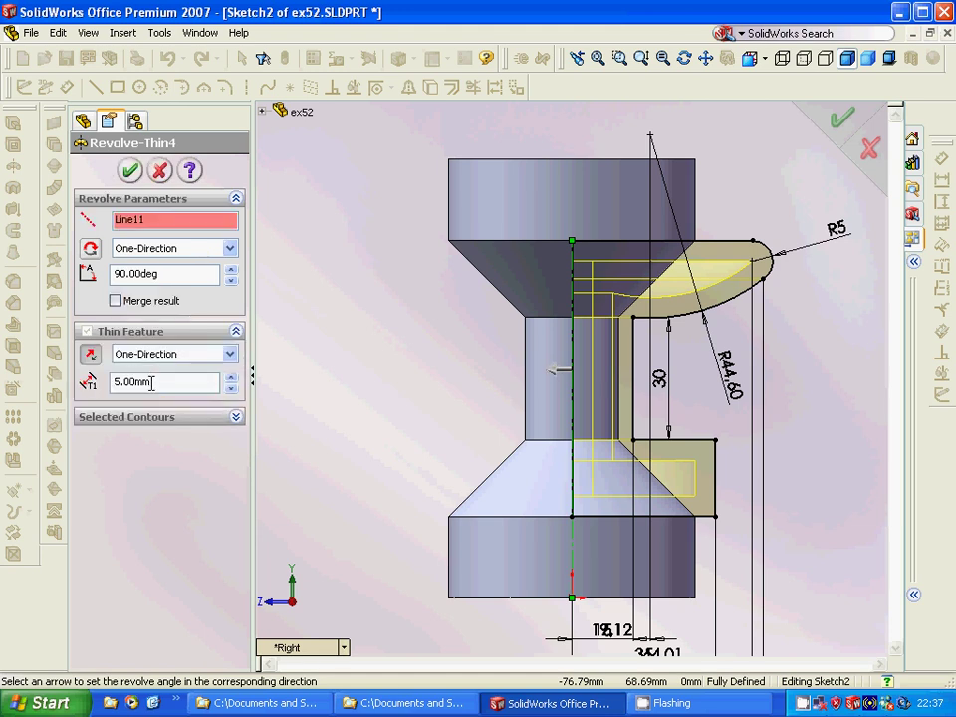
click(130, 170)
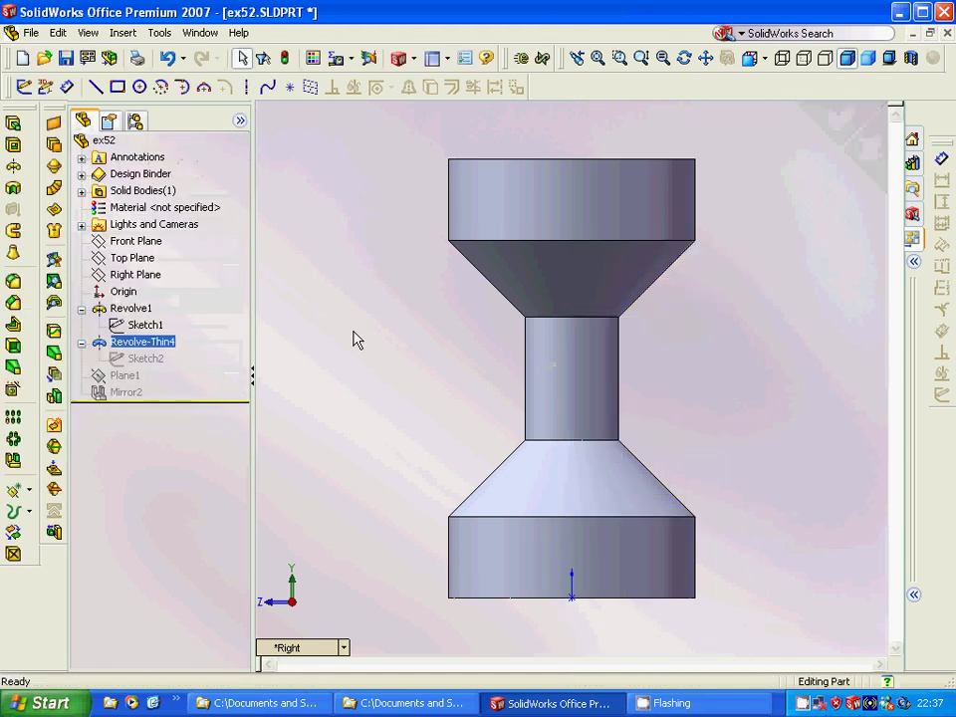
Step: Unsuppress the Revolve-Thin4 feature around the base body
right_click(145, 344)
click(193, 414)
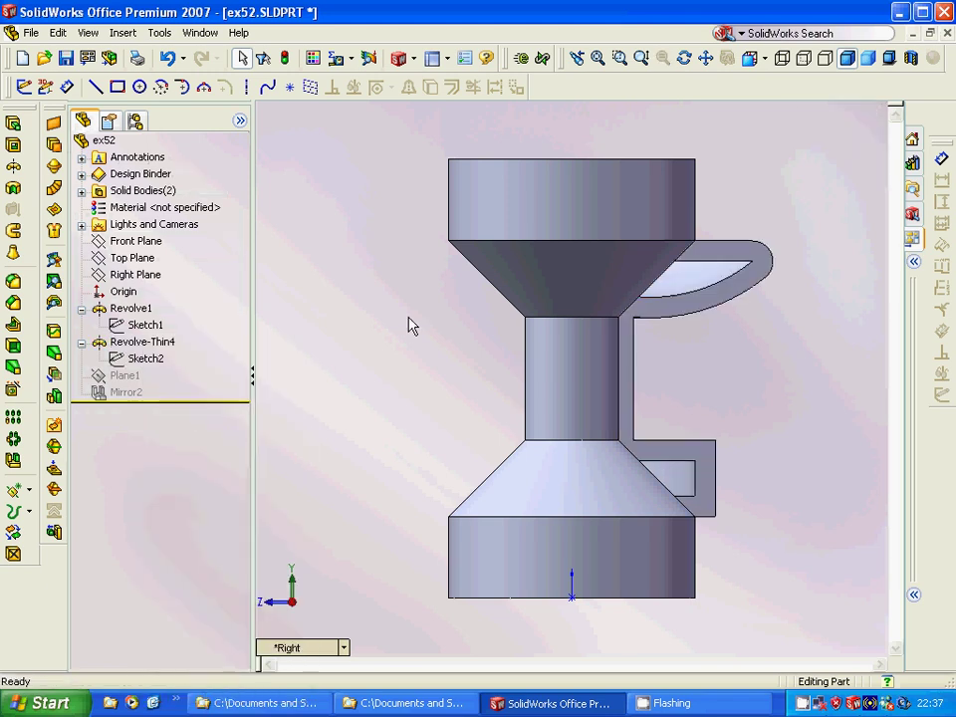
mouse_move(777, 344)
middle_down()
mouse_move(795, 347)
mouse_move(670, 433)
mouse_move(738, 353)
mouse_move(738, 369)
mouse_move(770, 348)
middle_up()
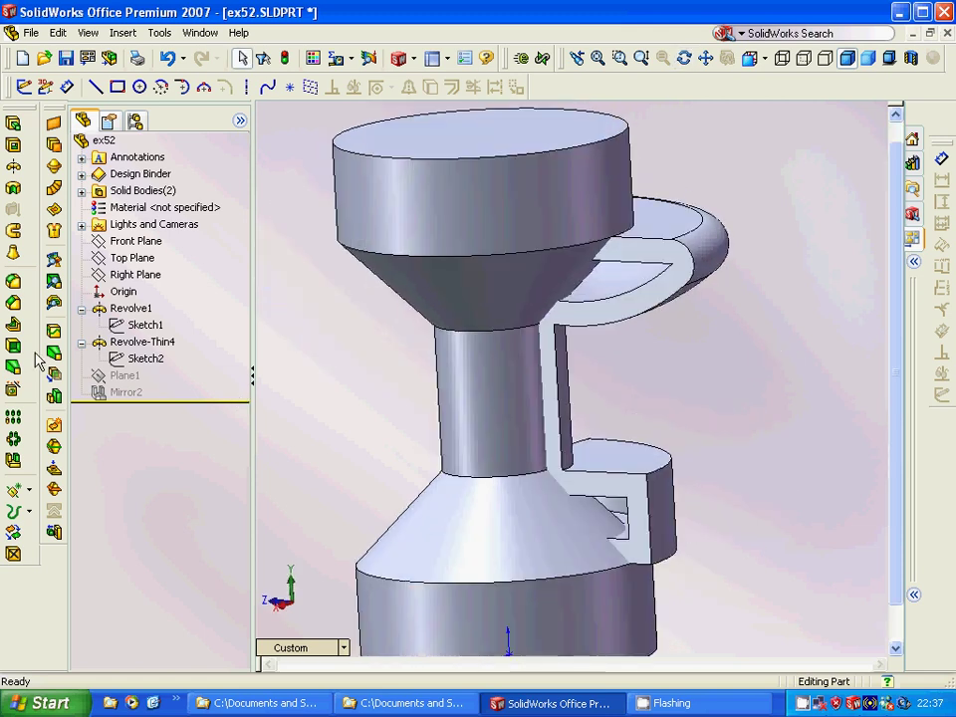
Step: Review the references and angle that define Plane1, and turn on the display of temporary axes
click(81, 342)
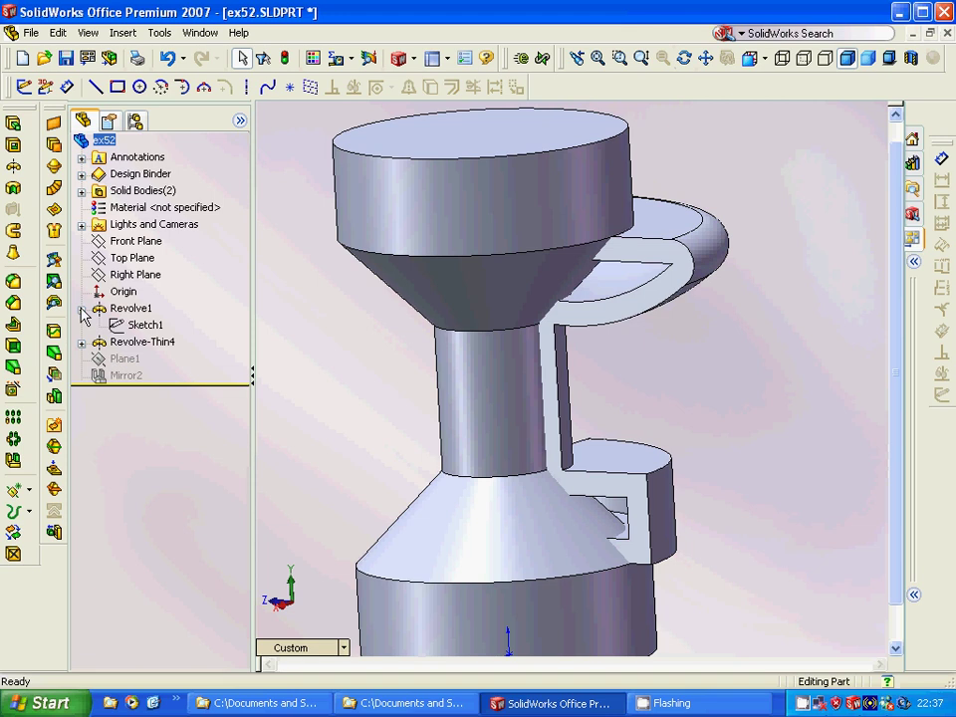
click(82, 309)
right_click(124, 344)
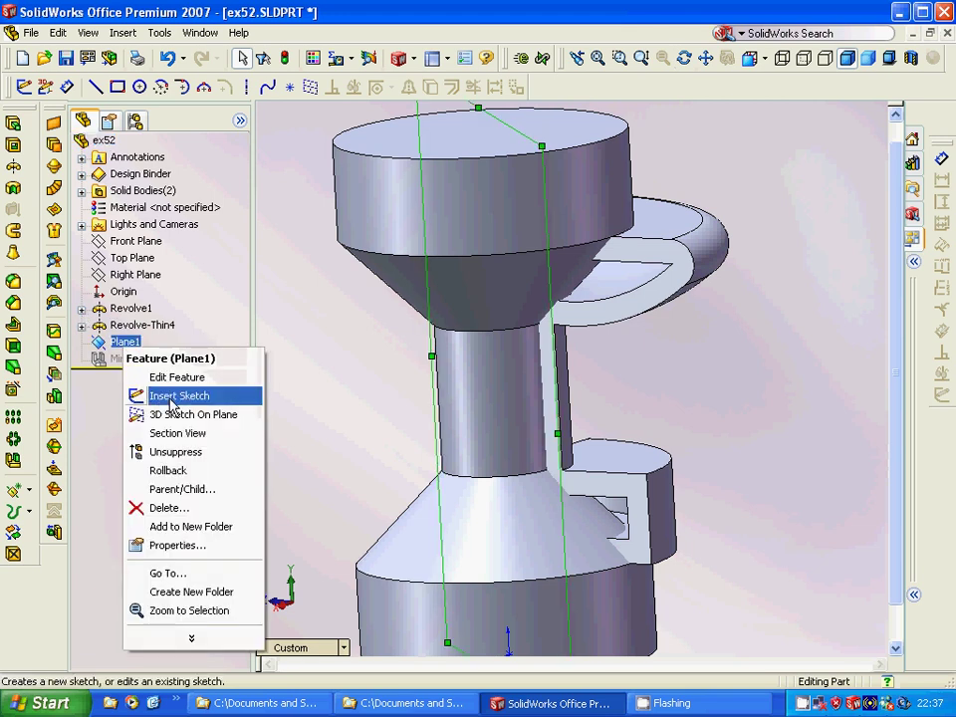
click(172, 376)
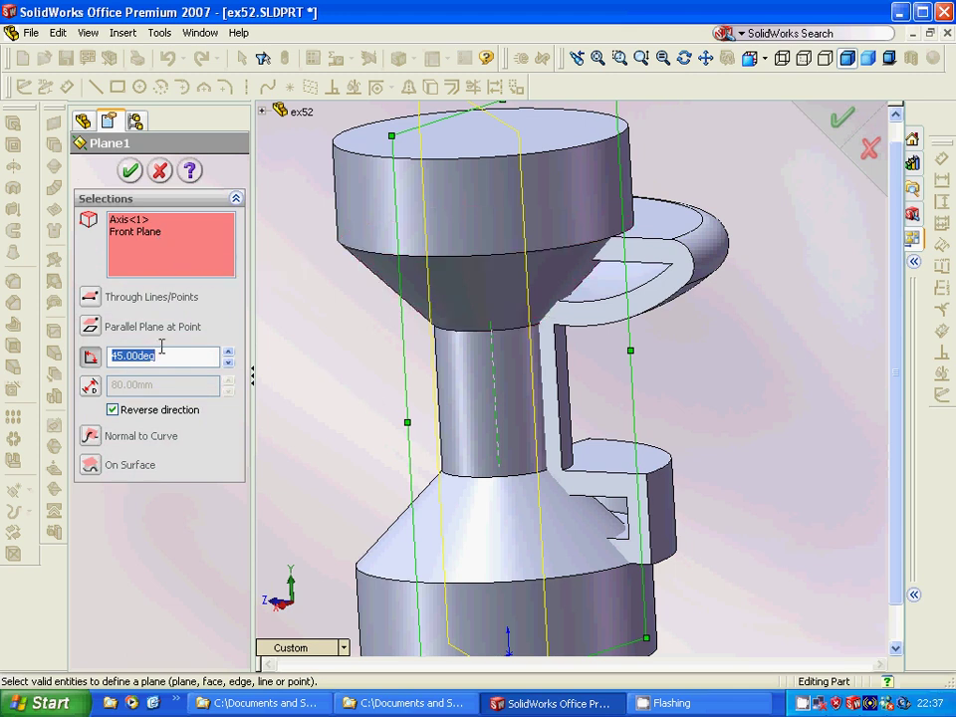
click(142, 221)
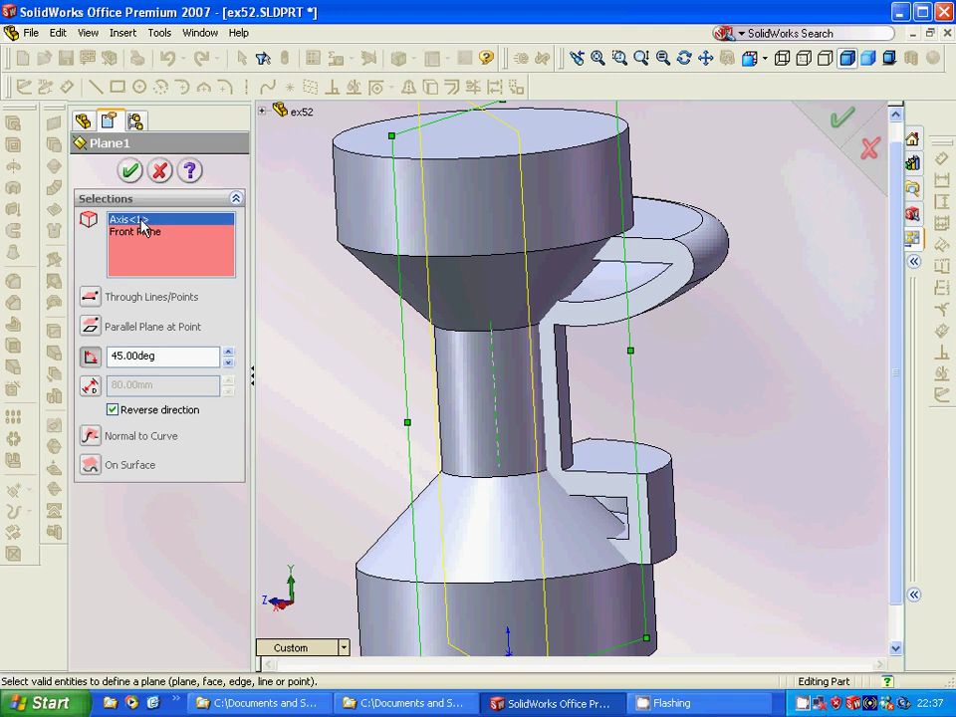
click(88, 31)
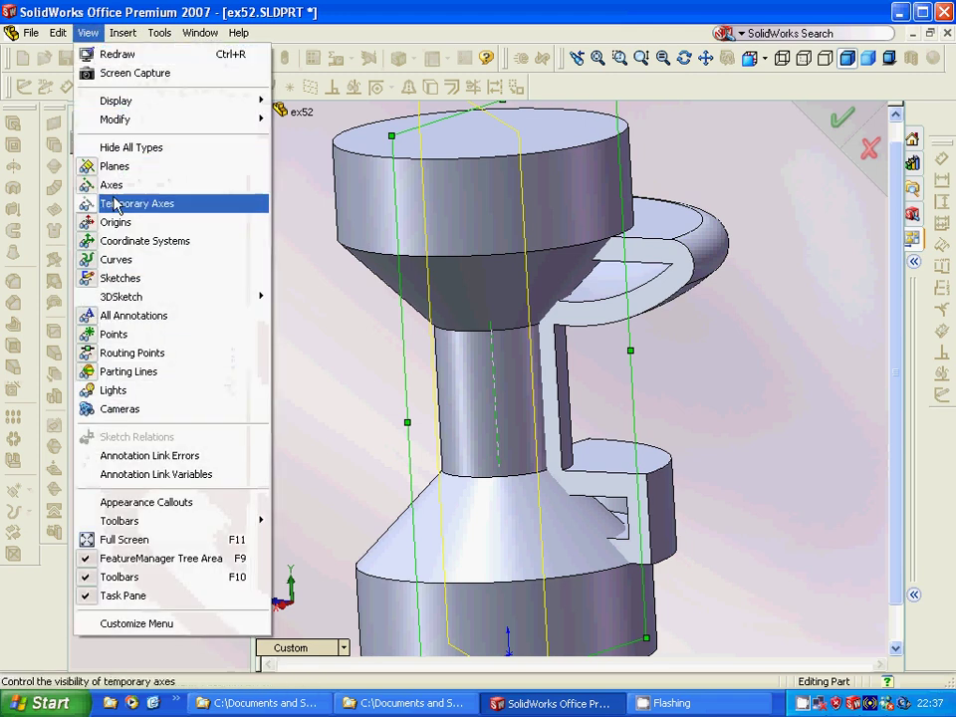
click(129, 204)
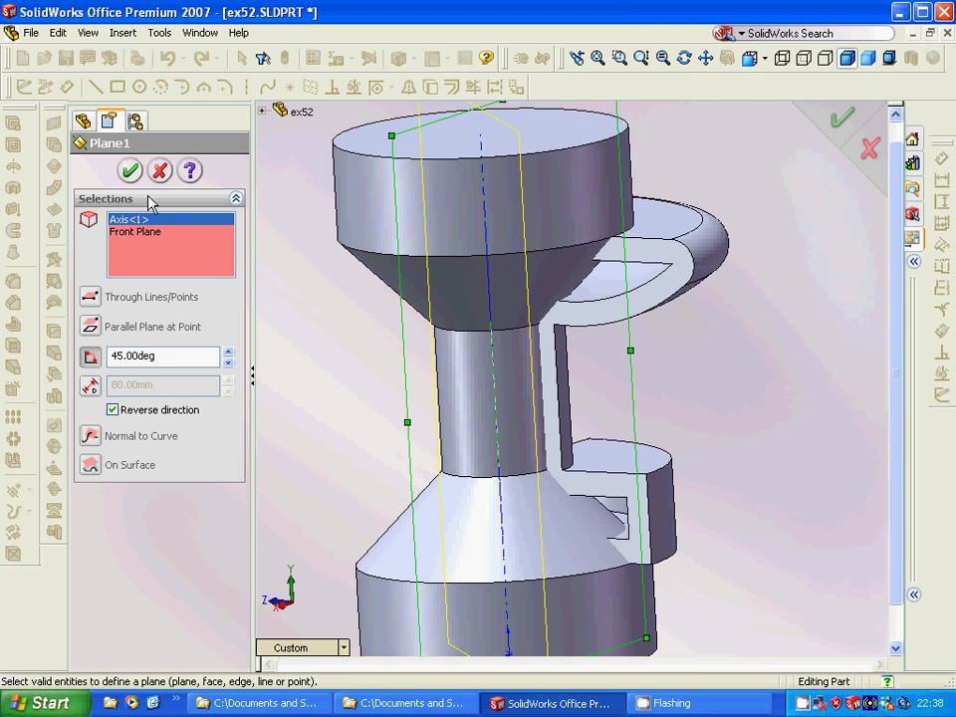
click(129, 171)
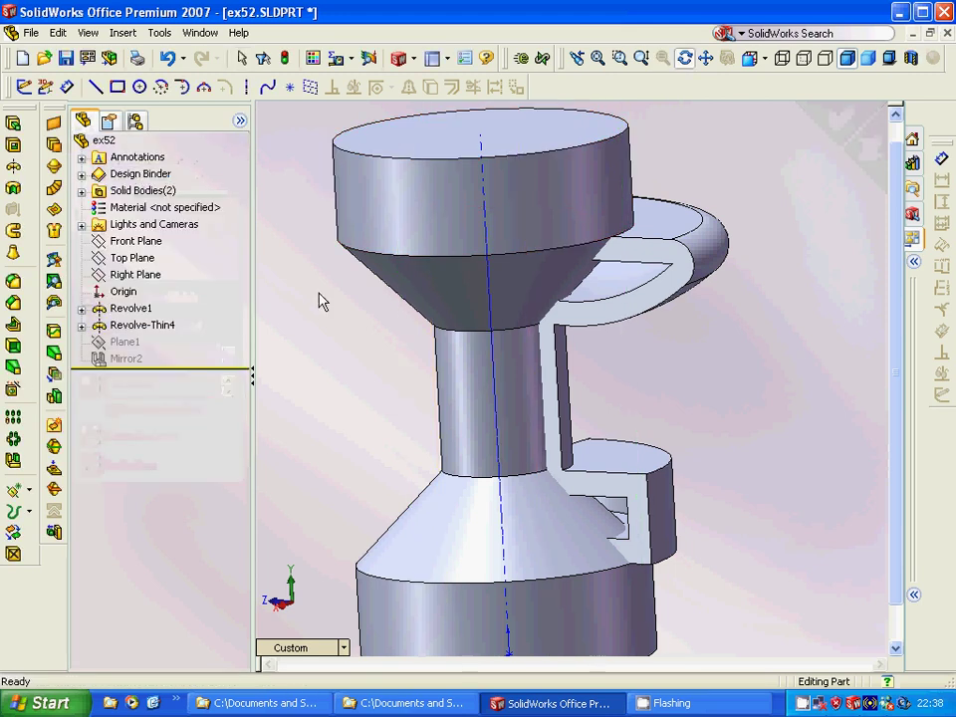
Step: Review the mirror plane, body to mirror and options of the Mirror2 feature
middle_drag(319, 301, 330, 316)
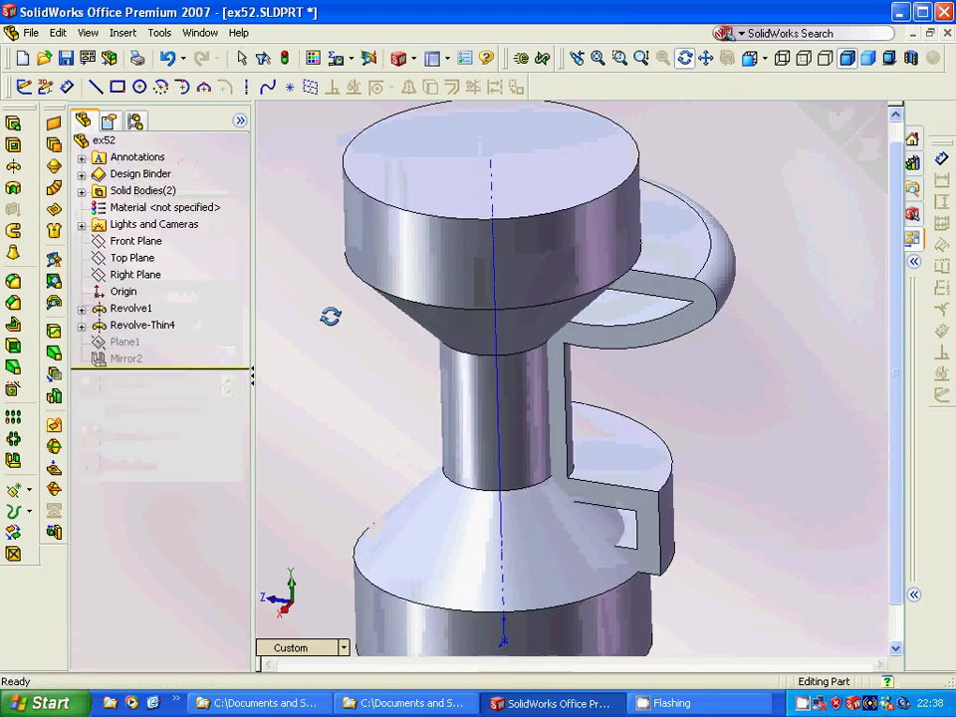
right_click(123, 360)
click(163, 391)
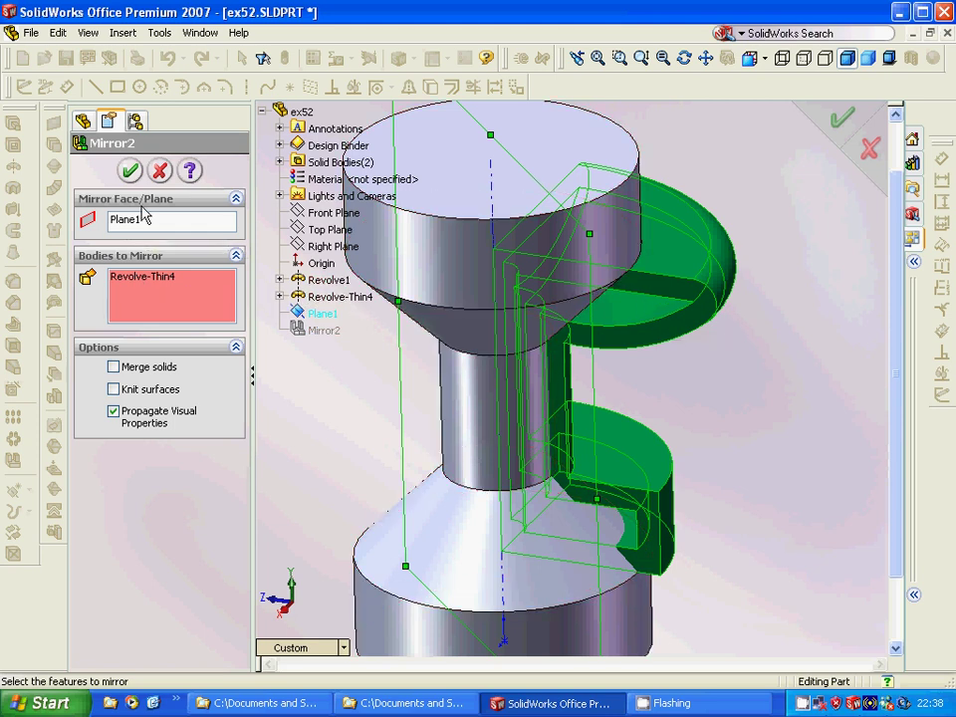
click(131, 171)
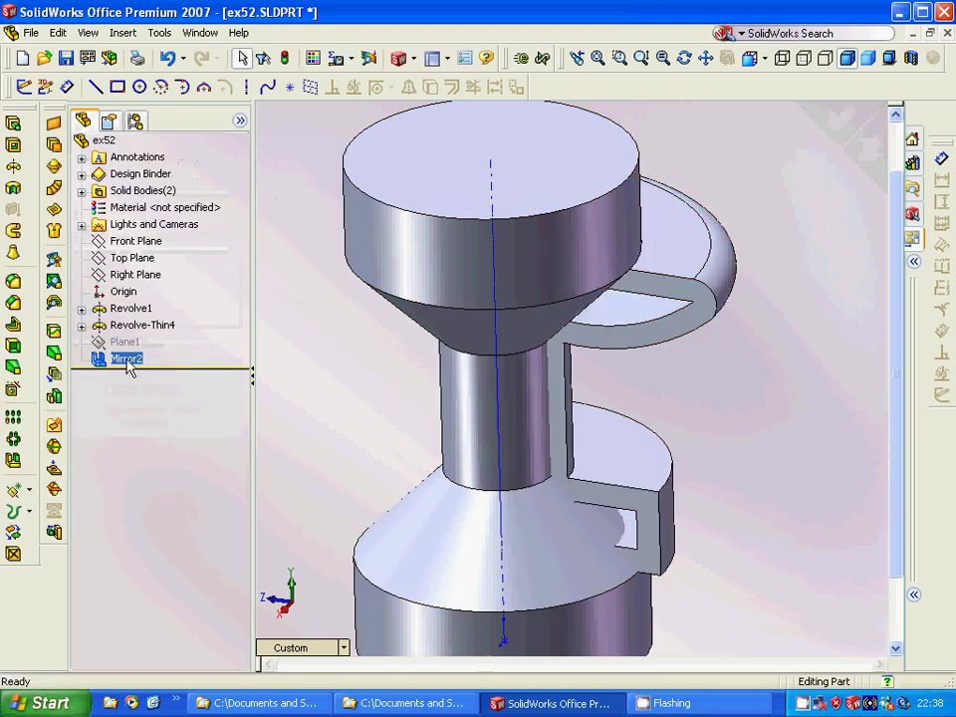
Step: Unsuppress the Mirror2 feature and inspect both thin revolved bodies around the core
right_click(127, 367)
click(197, 409)
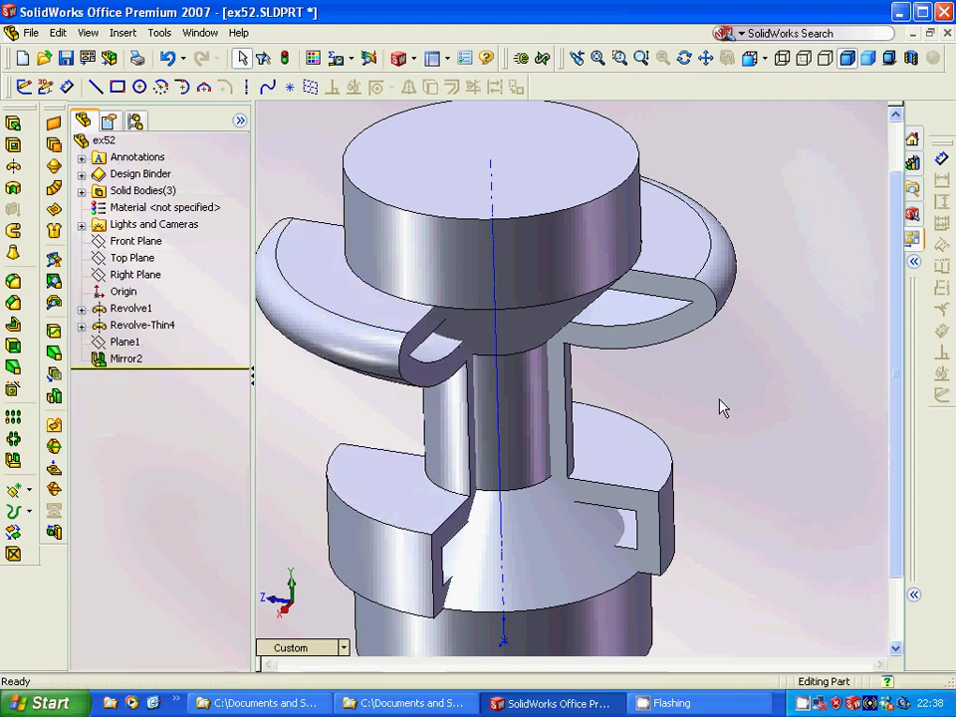
middle_drag(721, 405, 695, 400)
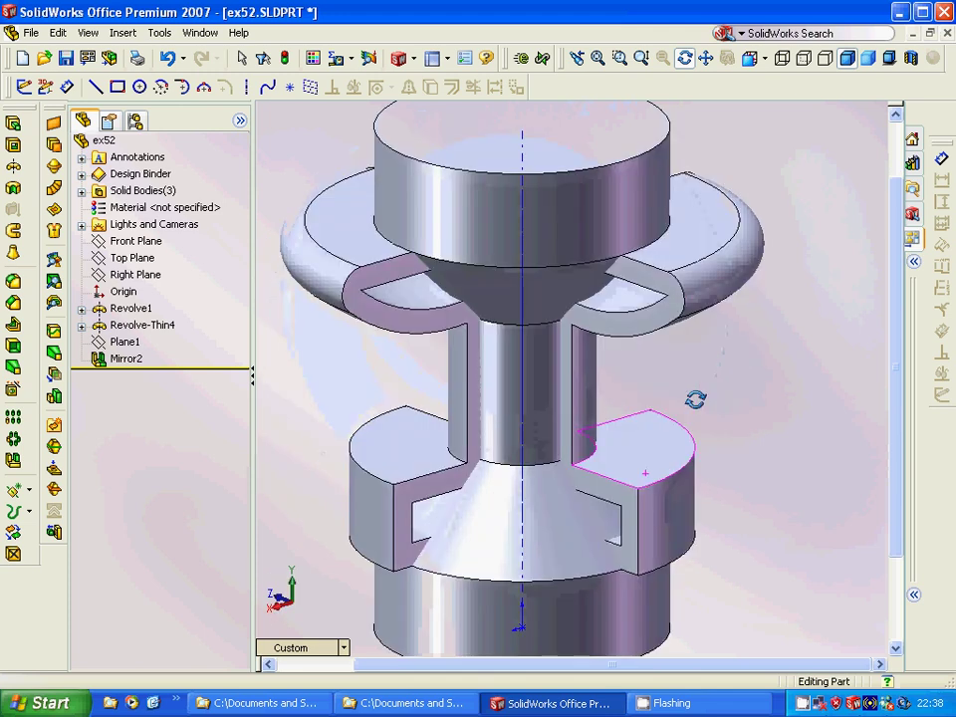
key(Escape)
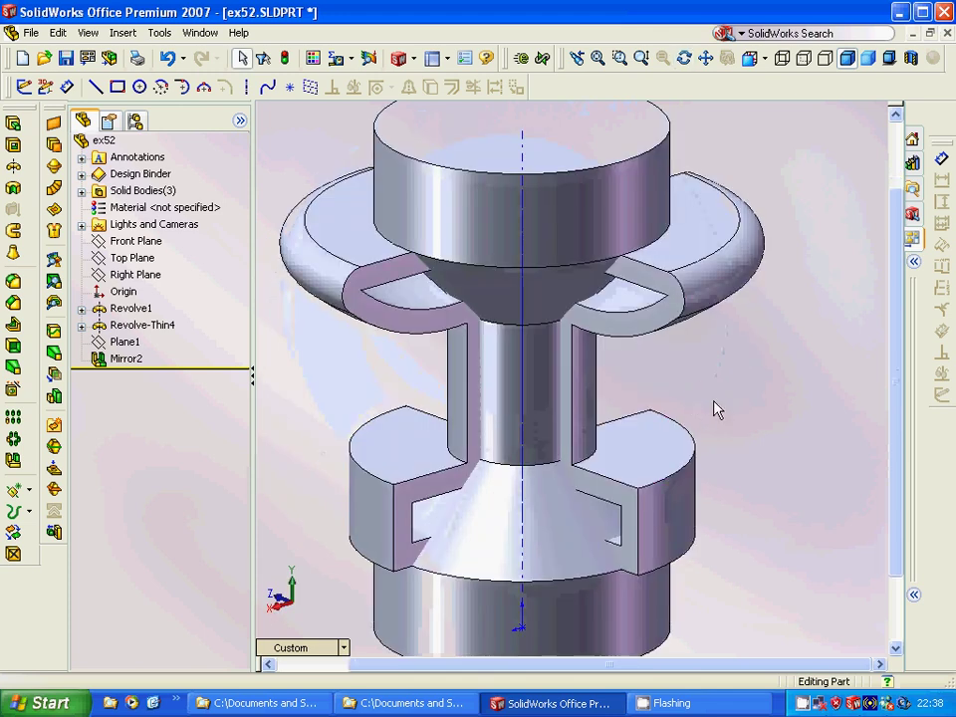
middle_drag(717, 410, 687, 391)
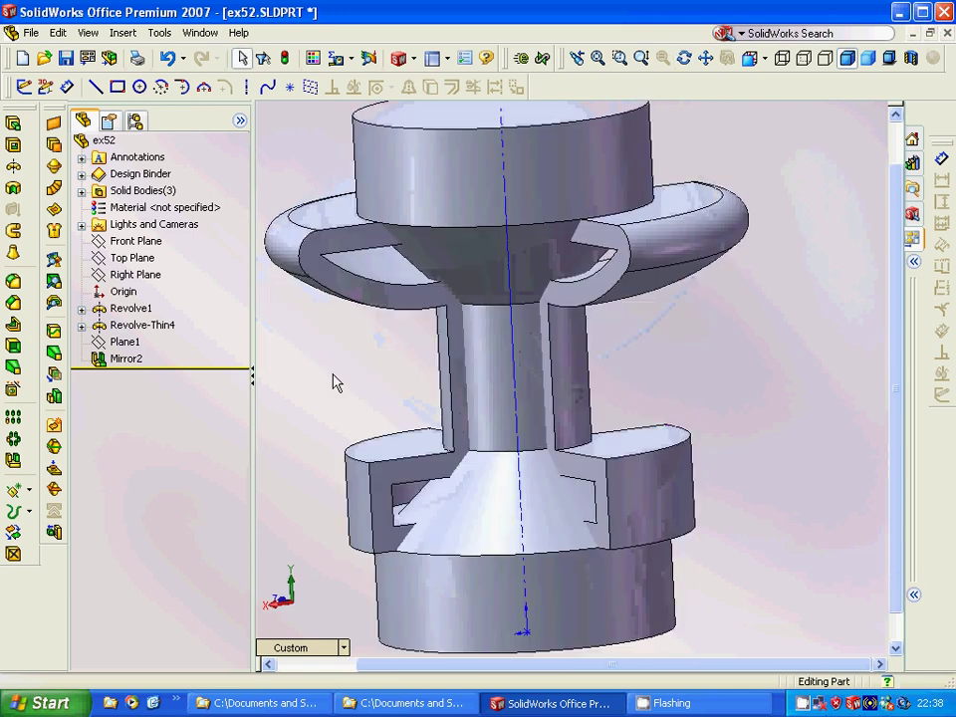
scroll(334, 384, up, 4)
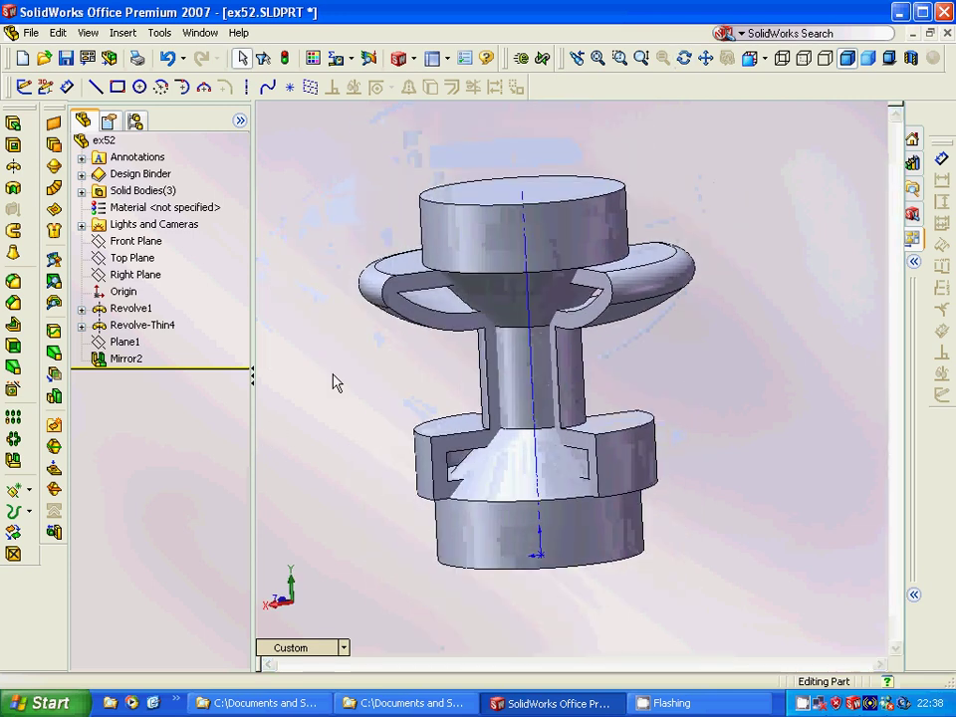